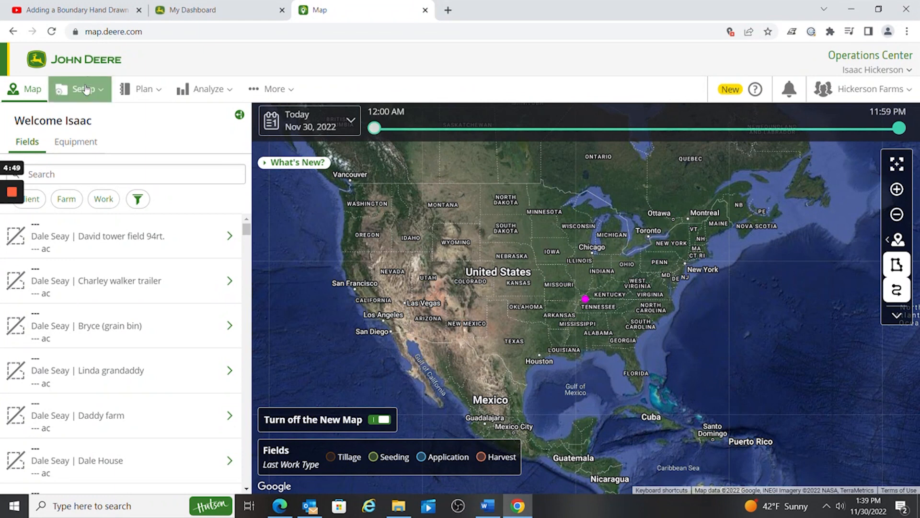
Go to the land setup, search the clients and farms for the owner's surname, and open the Back 40 field.
left_click(80, 88)
left_click(111, 275)
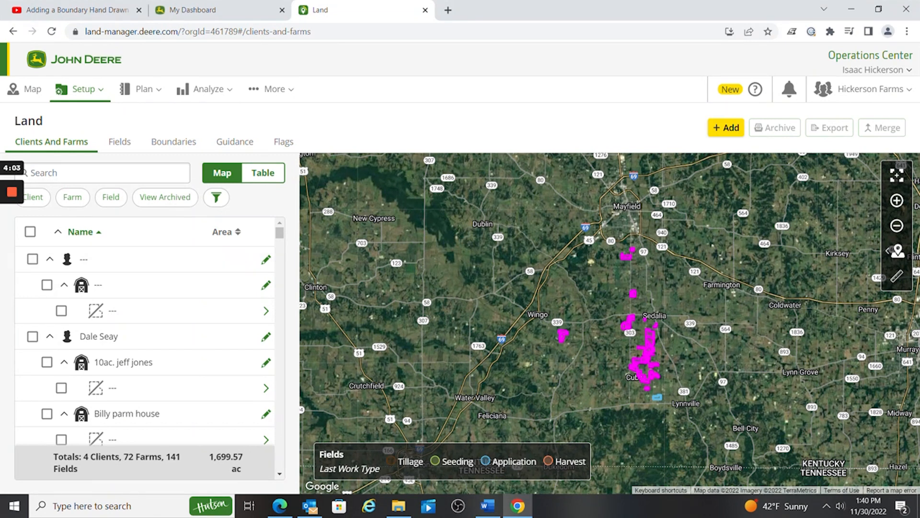
left_click(72, 172)
type("hickerson")
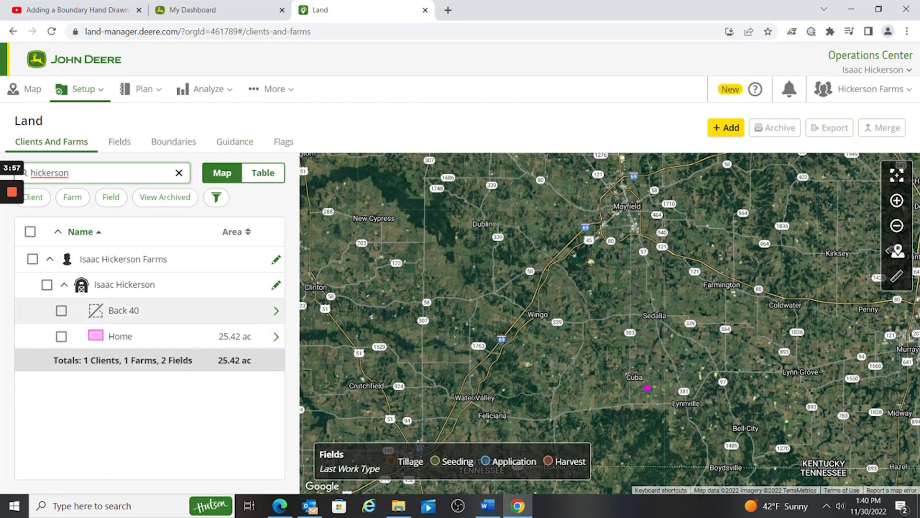
left_click(123, 310)
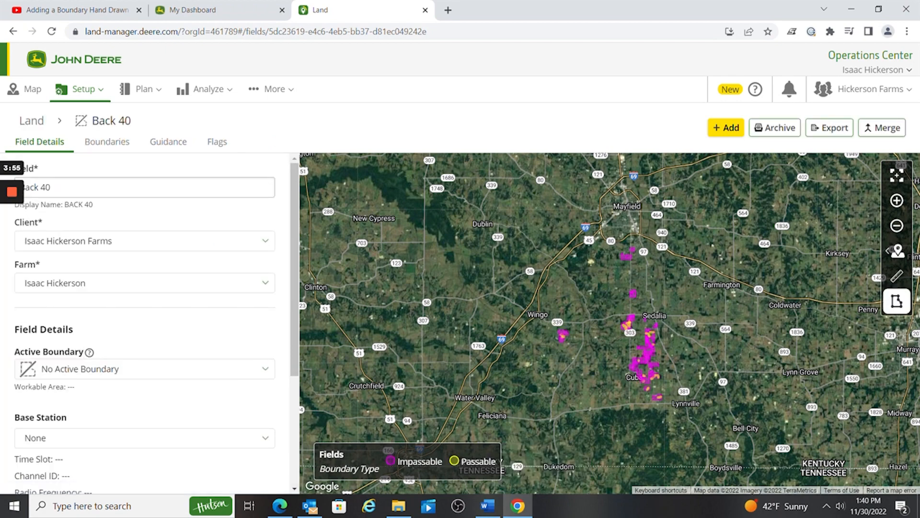
Create a new hand-drawn boundary associated with the Back 40 field and name it Back 40.
left_click(731, 128)
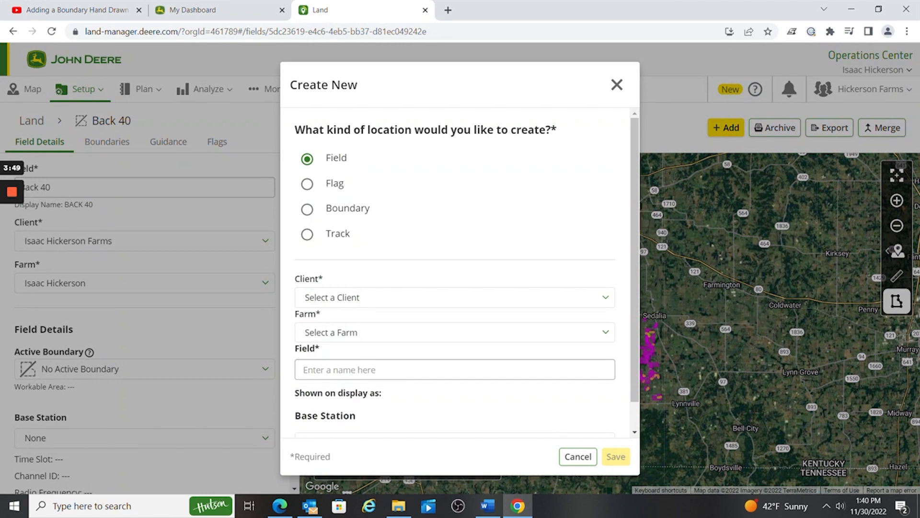
left_click(307, 209)
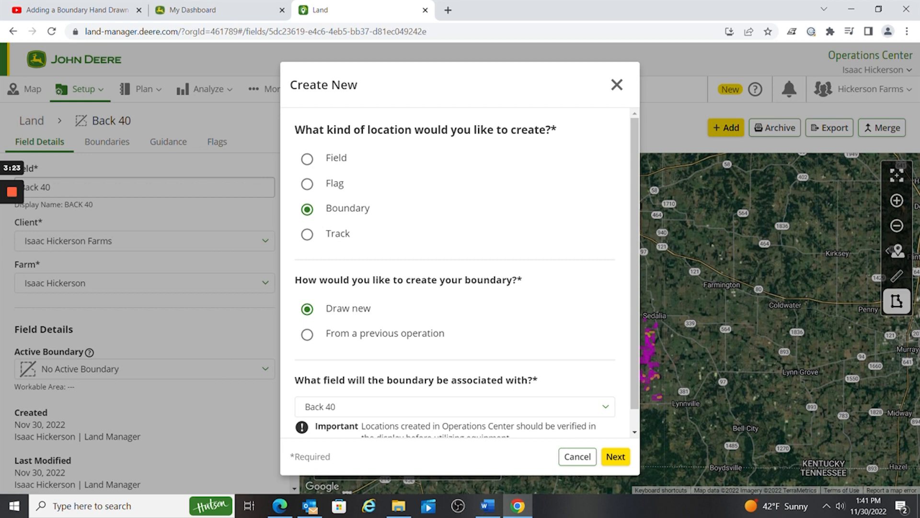
scroll(455, 273, "down", 1)
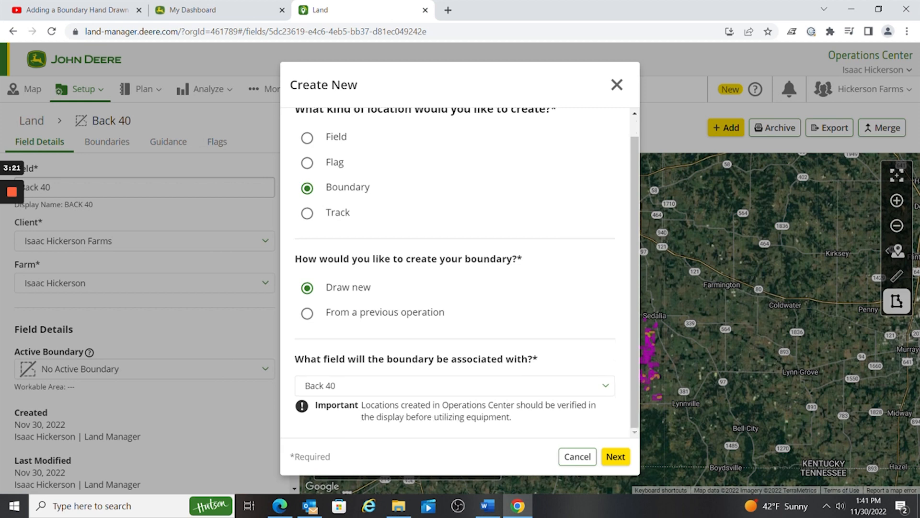
left_click(616, 456)
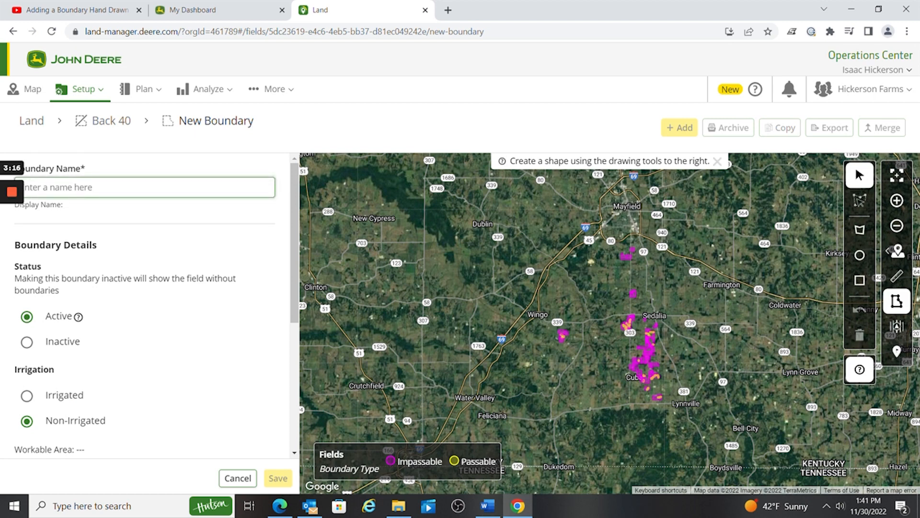
type("Back 40")
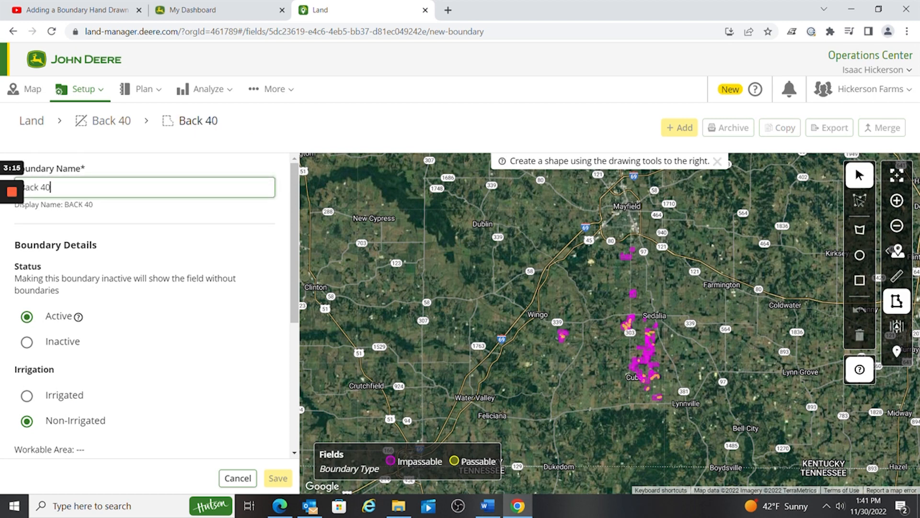
Start a polygon on the brown field beside Alton Rd, tracing its northern edge westward to the northwest corner.
scroll(577, 309, "up", 1)
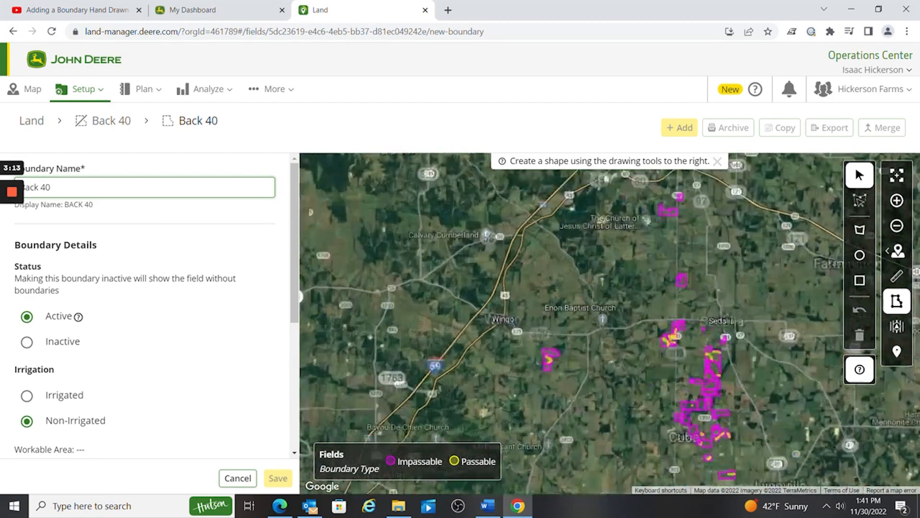
scroll(580, 307, "up", 3)
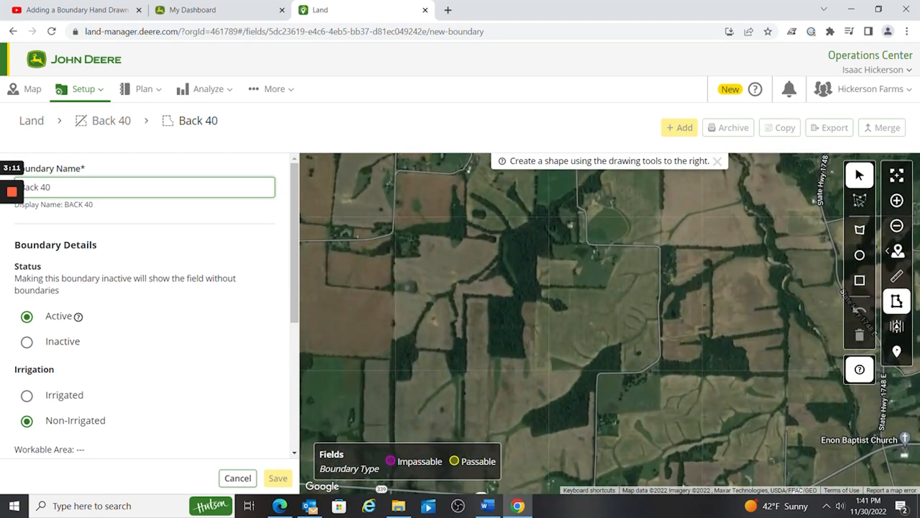
left_click_drag(427, 283, 542, 380)
scroll(578, 307, "up", 1)
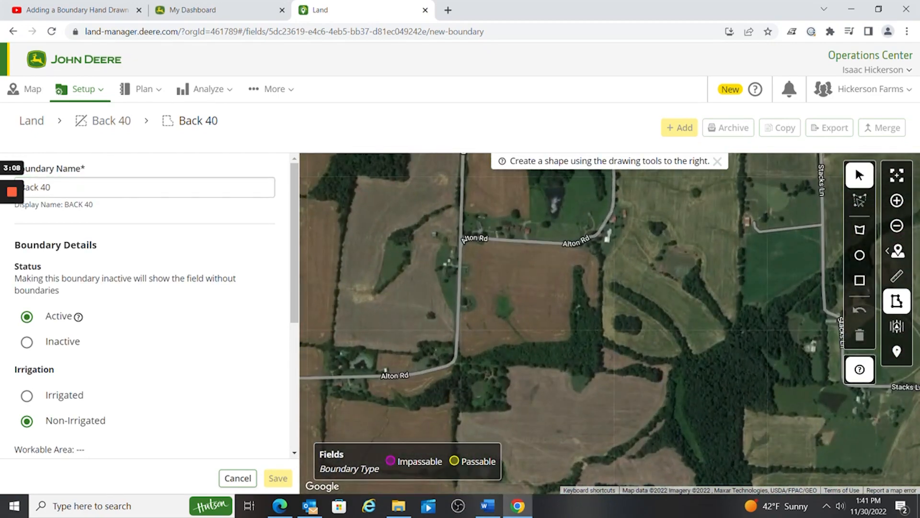
scroll(619, 287, "up", 2)
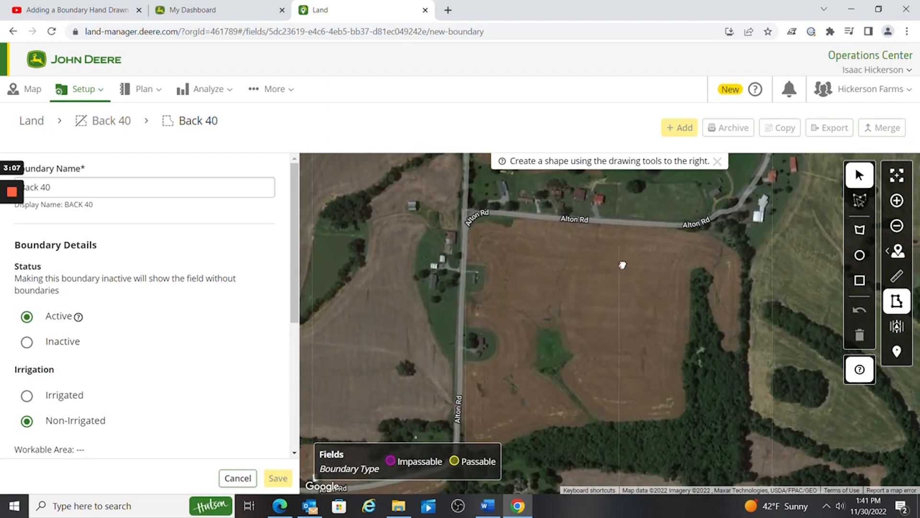
left_click_drag(622, 264, 628, 262)
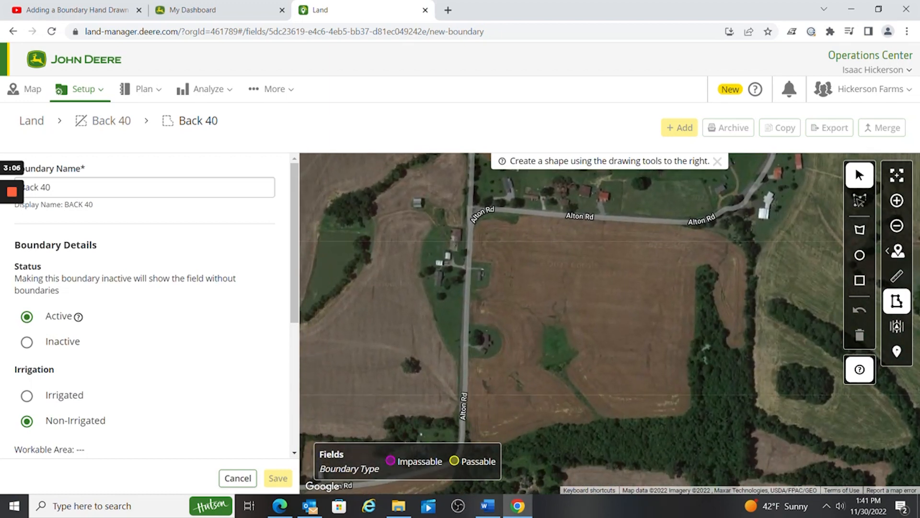
left_click(857, 234)
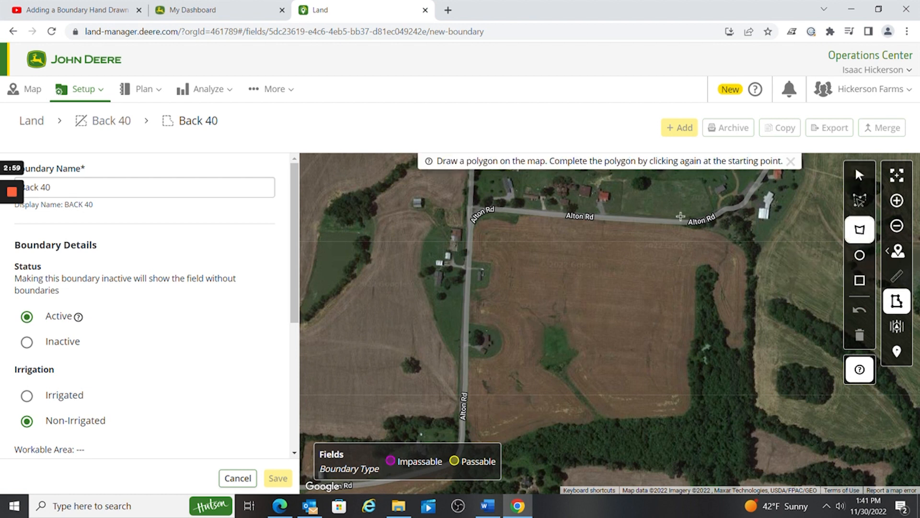
left_click(632, 220)
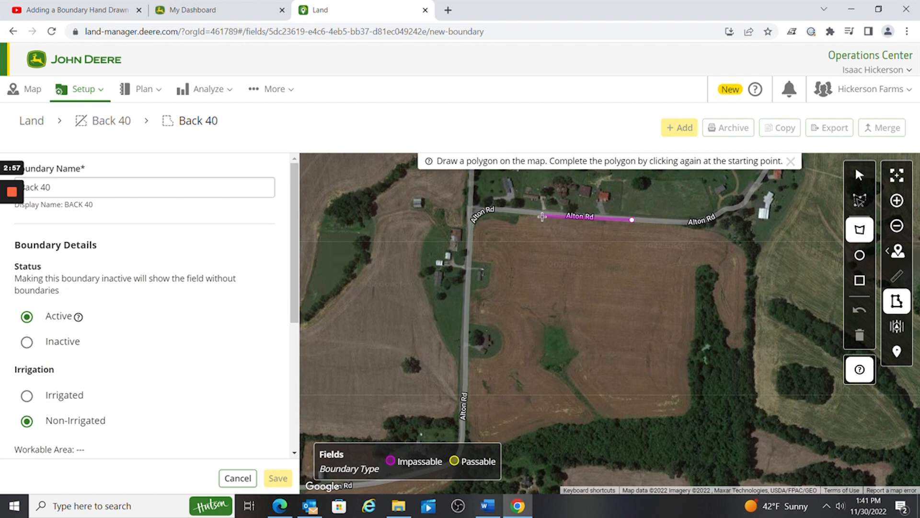
left_click(541, 216)
left_click(518, 215)
left_click(515, 223)
left_click(485, 218)
left_click(473, 225)
Trace the polygon down the western edge along Alton Rd, cutting around the small lot and the house lot.
left_click(472, 262)
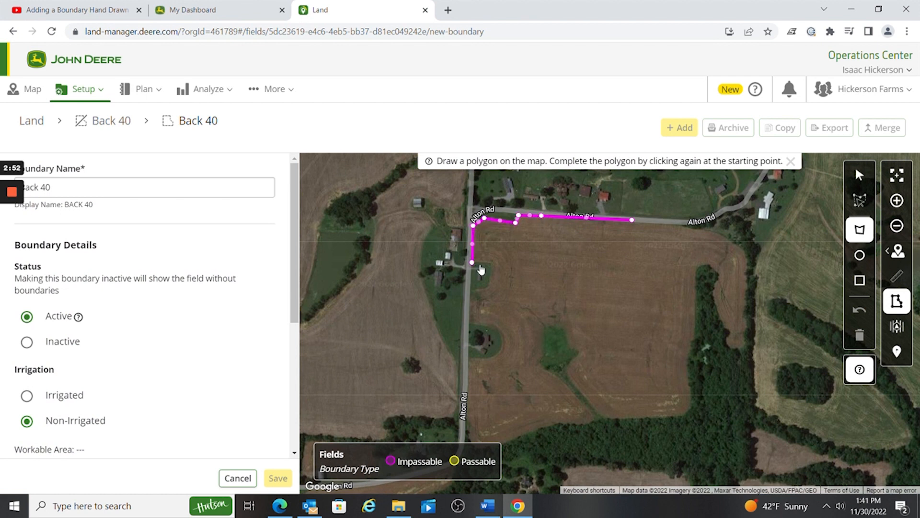
left_click(494, 262)
left_click(486, 289)
left_click(472, 289)
left_click(470, 324)
left_click(501, 331)
left_click(501, 348)
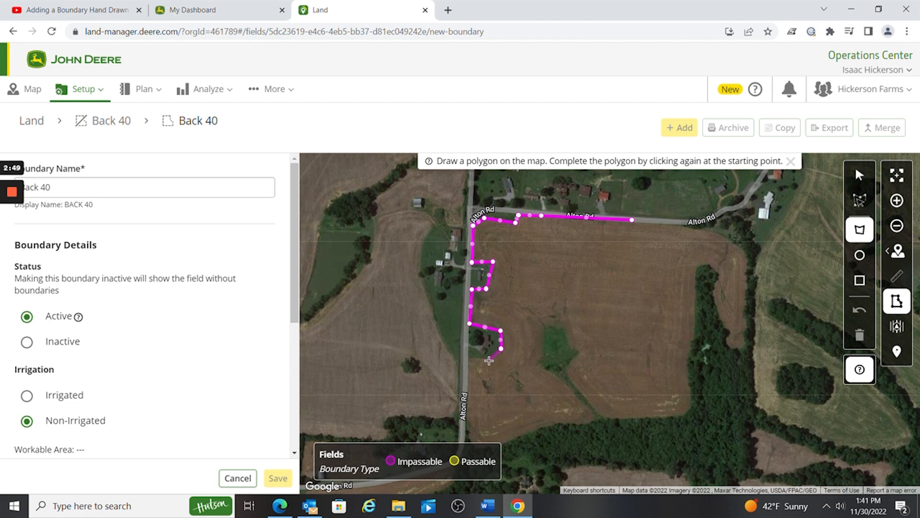
left_click(488, 359)
left_click(468, 357)
left_click(468, 433)
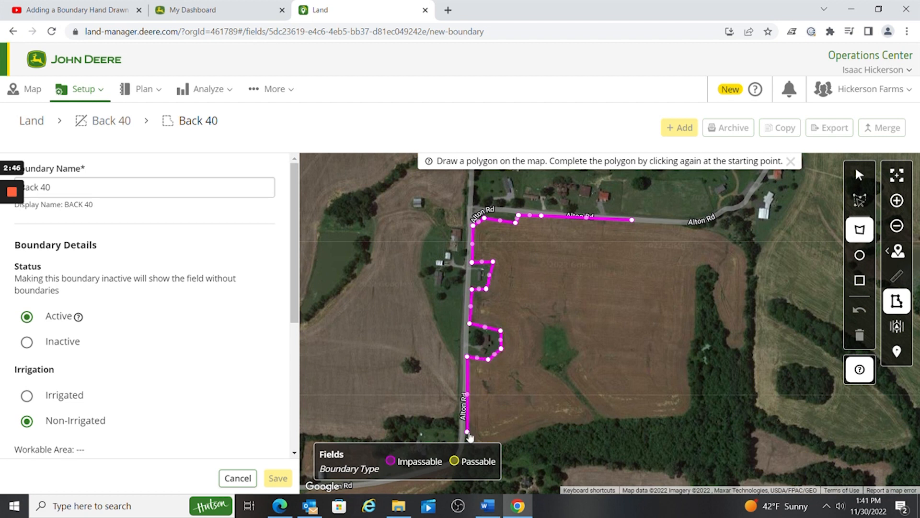
Continue the polygon around the southwest corner and along the southern tree line to the grass strip.
left_click_drag(478, 423, 479, 351)
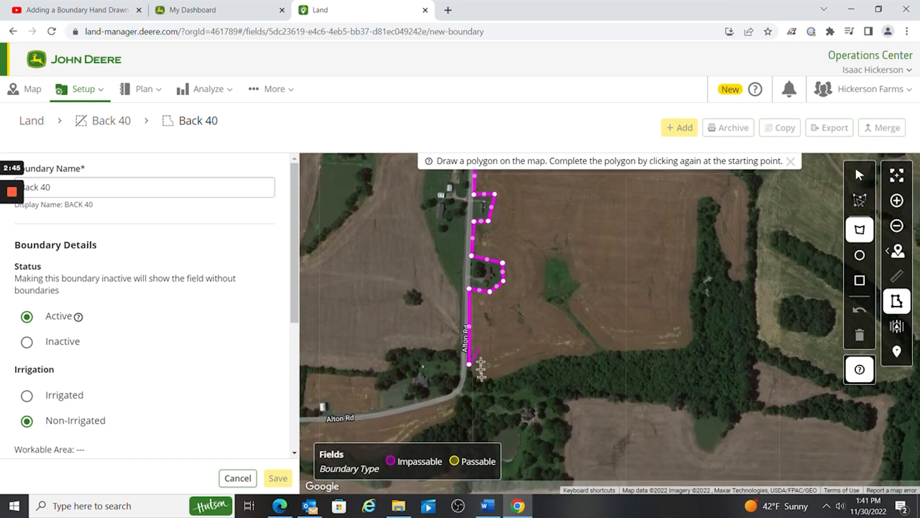
left_click(476, 378)
left_click(503, 373)
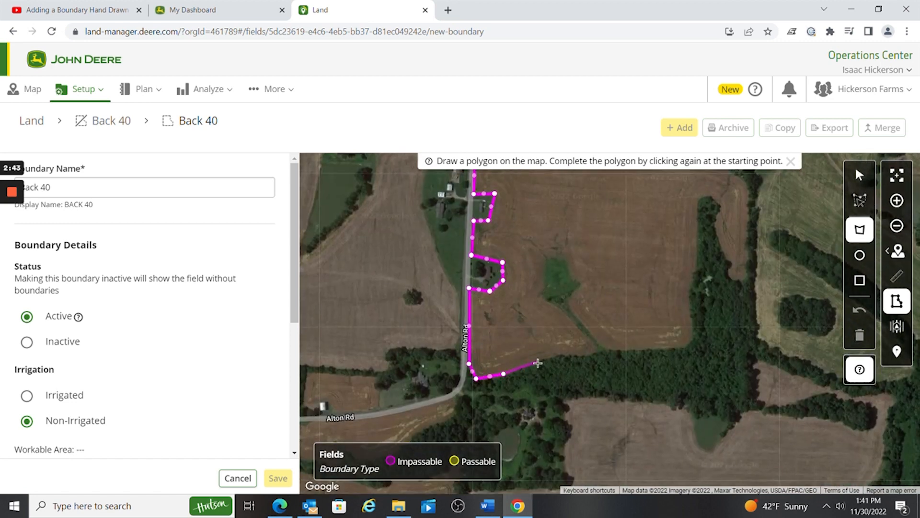
left_click(537, 362)
left_click_drag(570, 358, 559, 377)
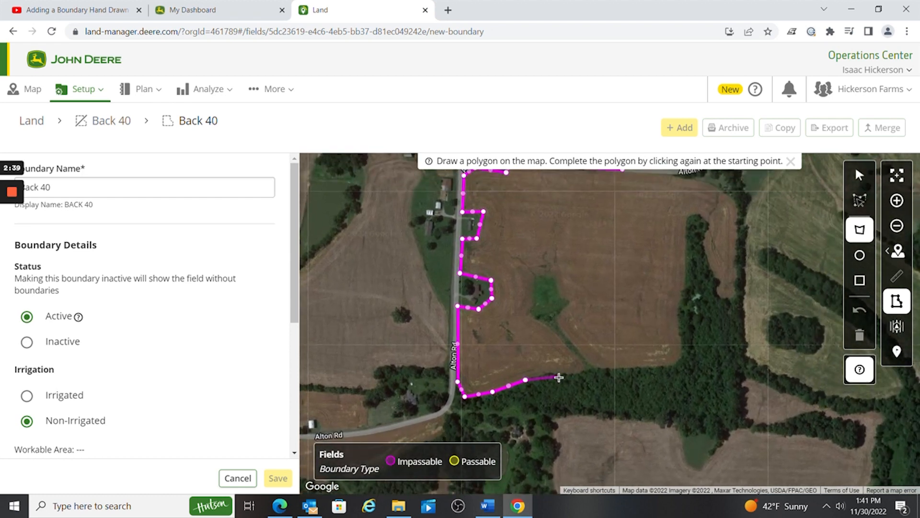
left_click(556, 373)
left_click(582, 376)
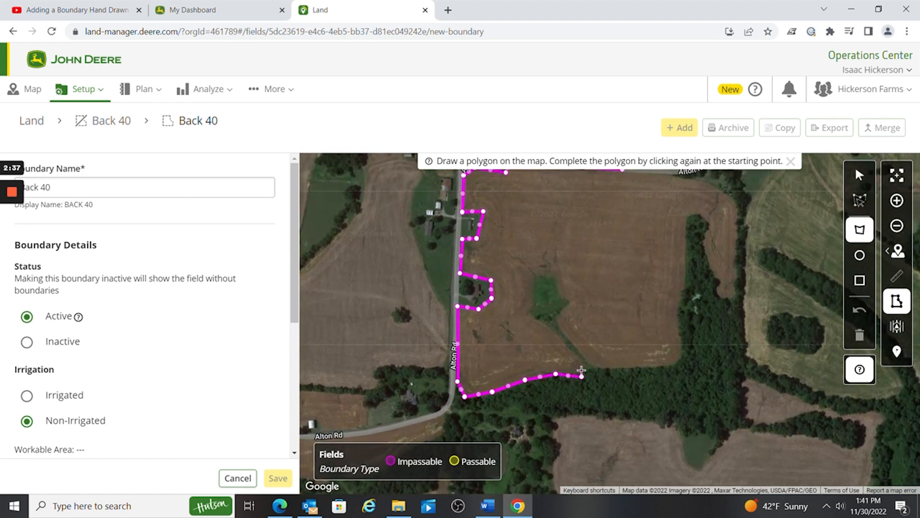
Trace the polygon up the grass strip, around the green patch in mid-field, and back down the strip's other side.
left_click(580, 368)
left_click(549, 326)
left_click(528, 313)
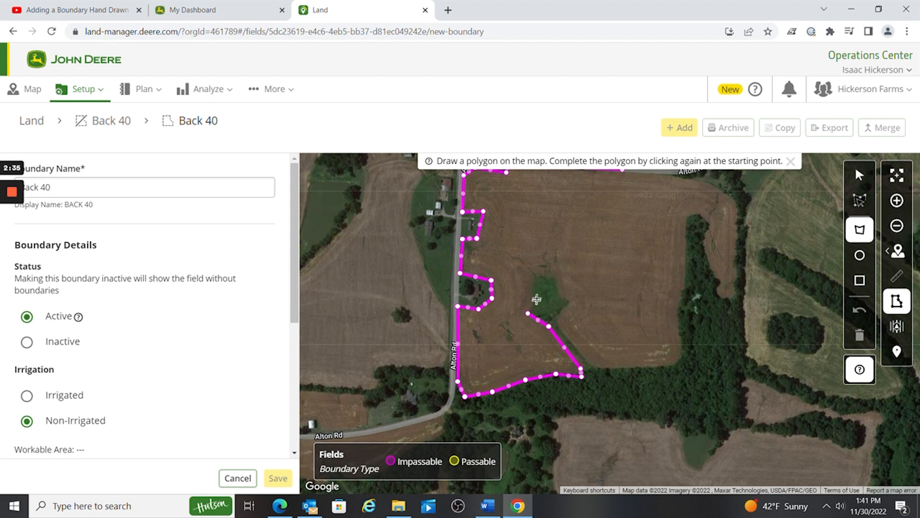
left_click(534, 277)
left_click(555, 279)
left_click(563, 297)
left_click(574, 300)
left_click(559, 316)
left_click(580, 353)
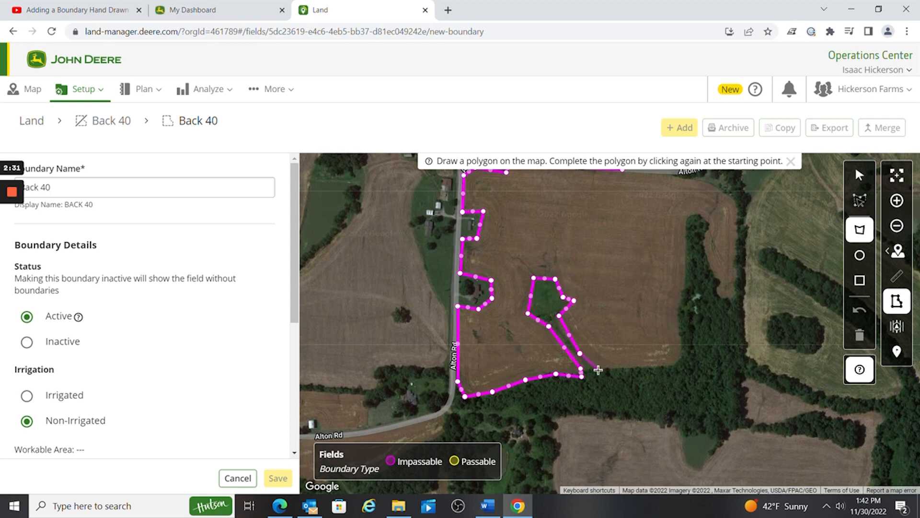
Continue the polygon along the remaining southern edge to the southeast corner and up to the tip of the eastern tree strip.
left_click(598, 369)
left_click(680, 366)
left_click(679, 291)
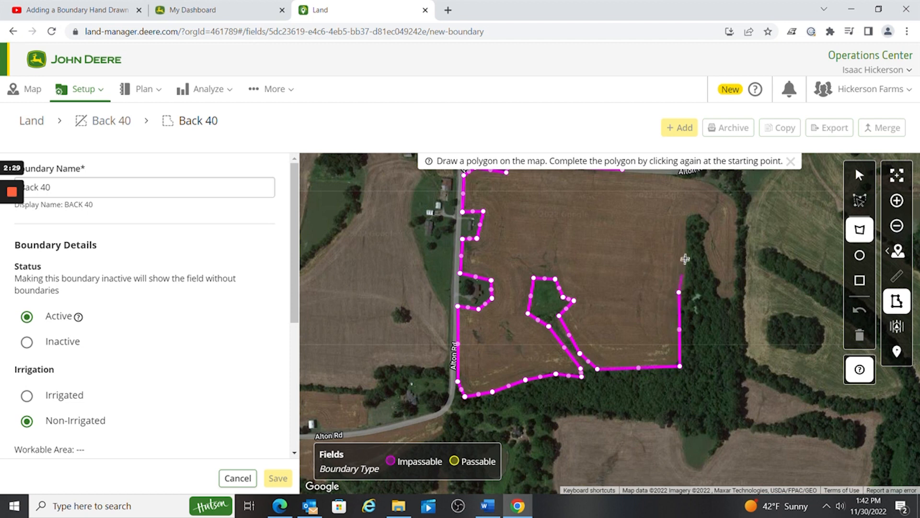
left_click(689, 214)
Trace the polygon around the narrow eastern field strip and close it along Alton Rd at the starting point.
left_click(708, 220)
left_click(708, 265)
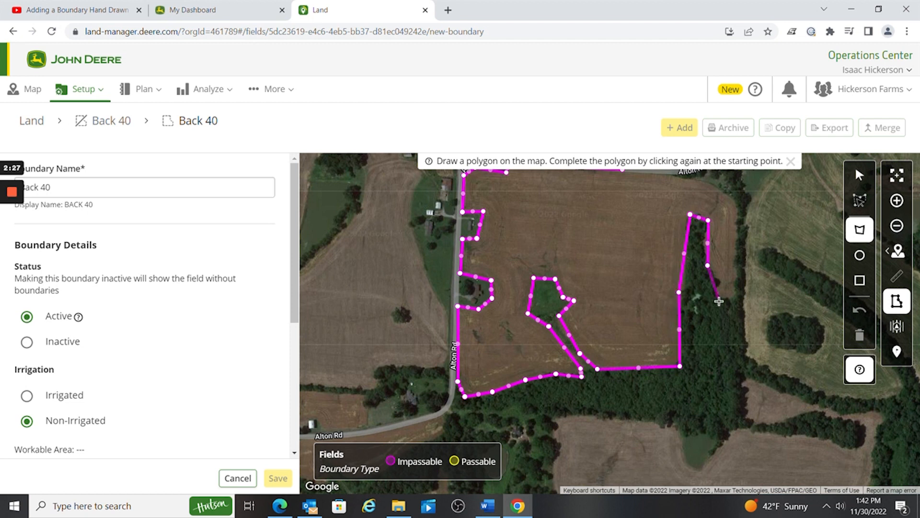
left_click(718, 300)
left_click(741, 301)
left_click(737, 198)
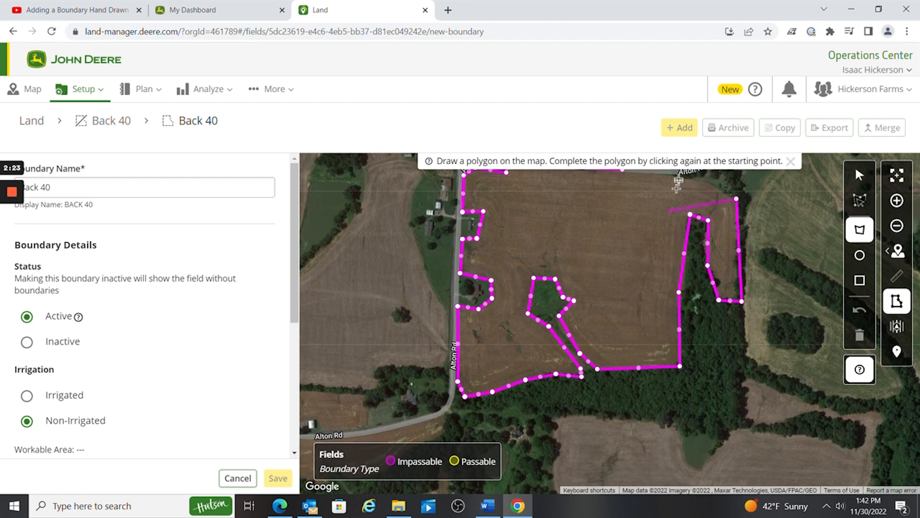
left_click_drag(679, 180, 676, 250)
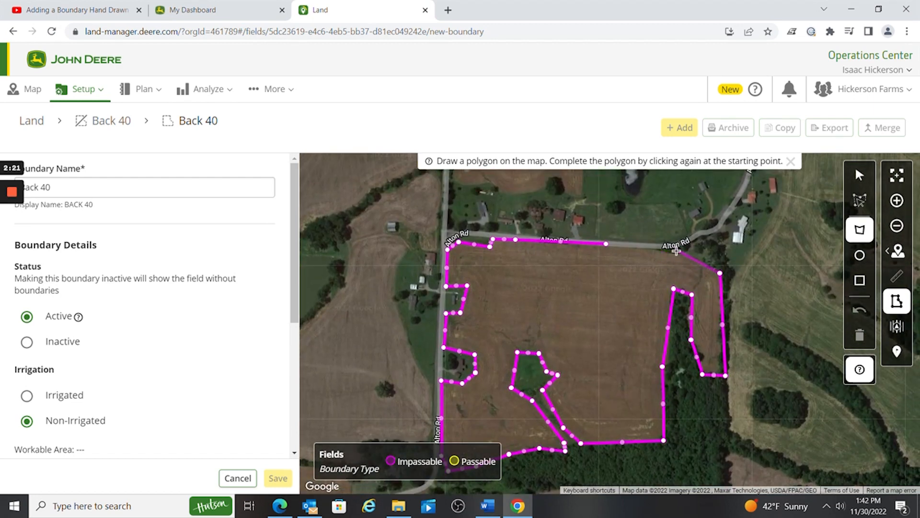
left_click(676, 250)
left_click(606, 244)
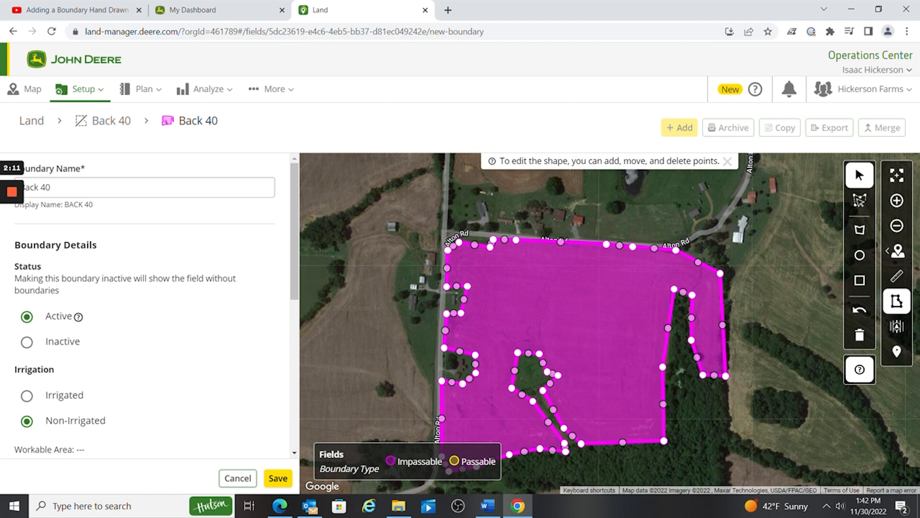
Review the drawn shape's settings, save the boundary, and open the Back 40 field's details.
scroll(144, 307, "down", 1)
scroll(144, 307, "down", 1)
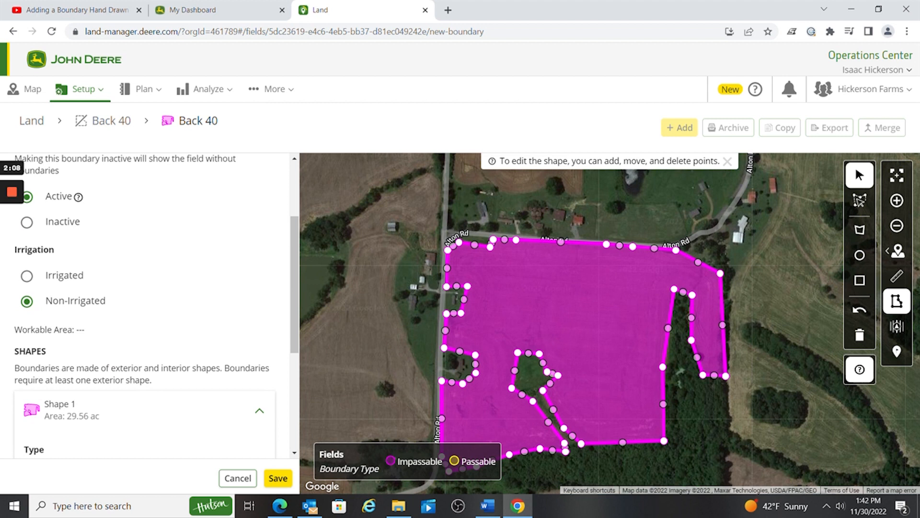
scroll(144, 307, "down", 2)
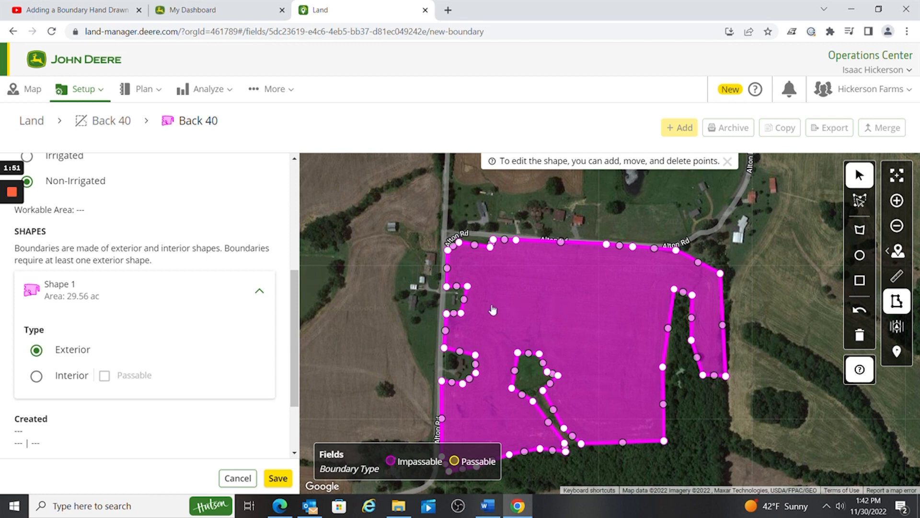
left_click(276, 479)
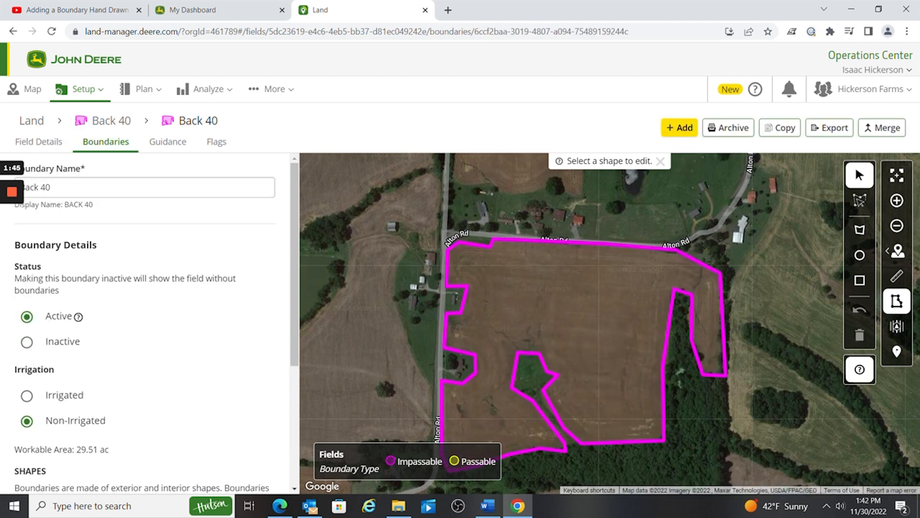
left_click(56, 147)
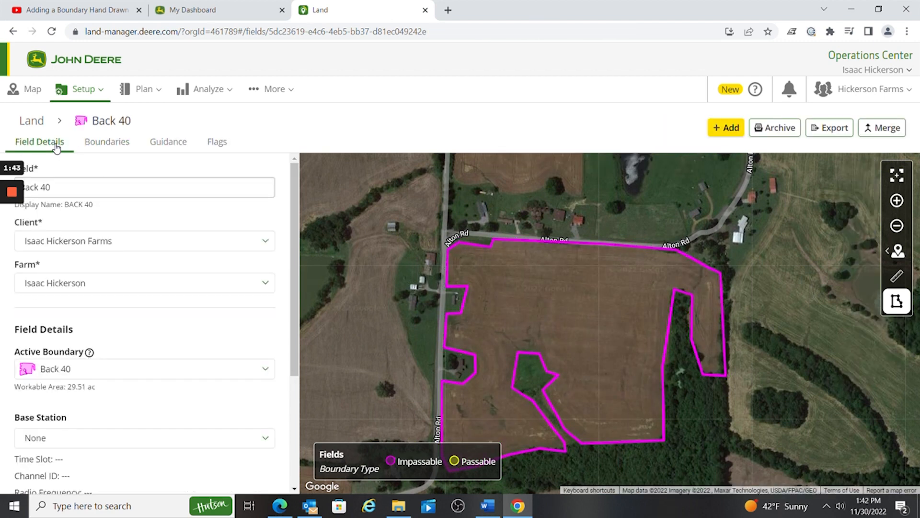